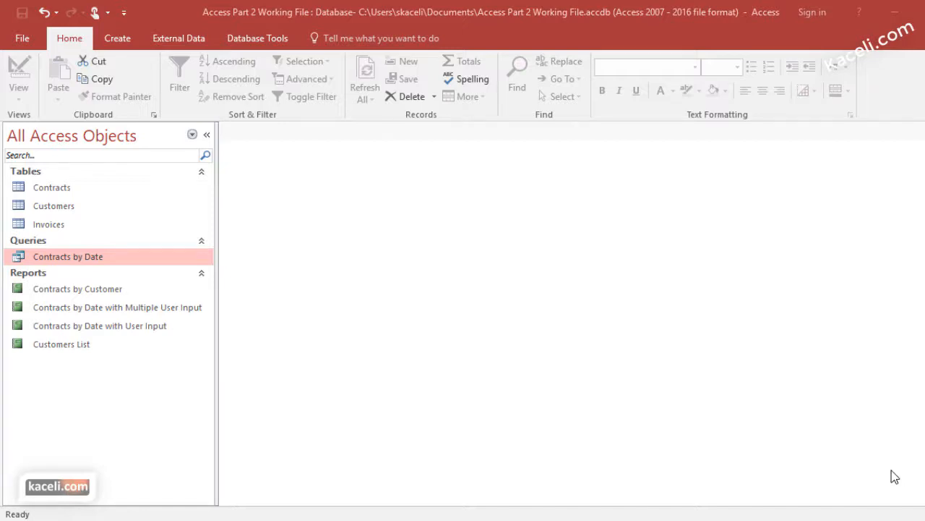
click(55, 189)
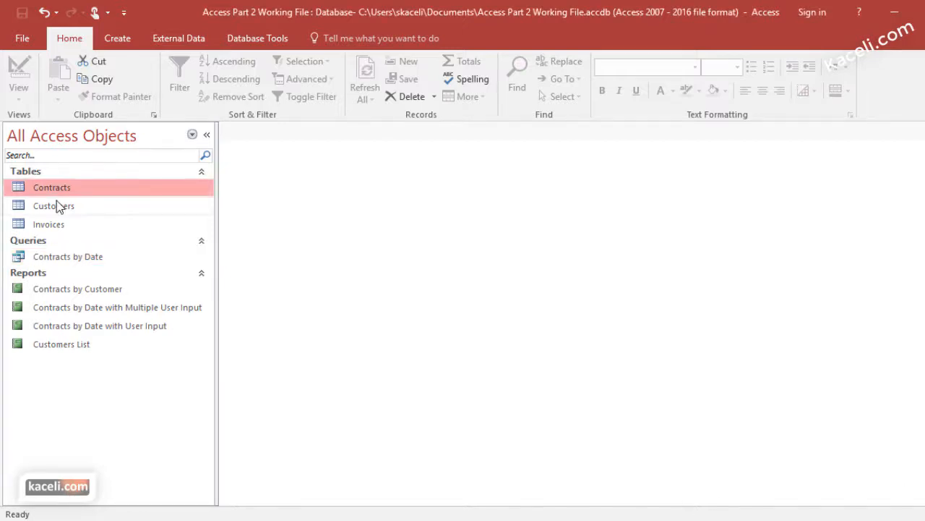
click(66, 260)
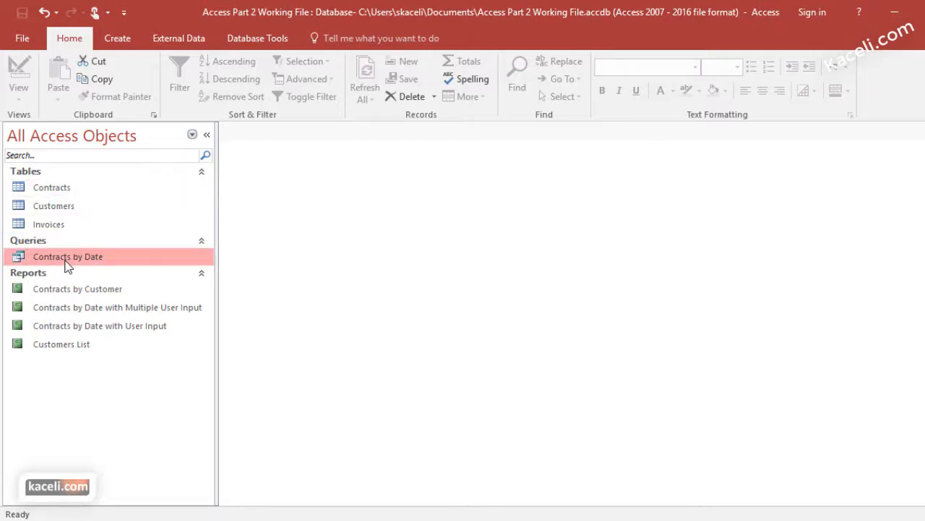
click(55, 291)
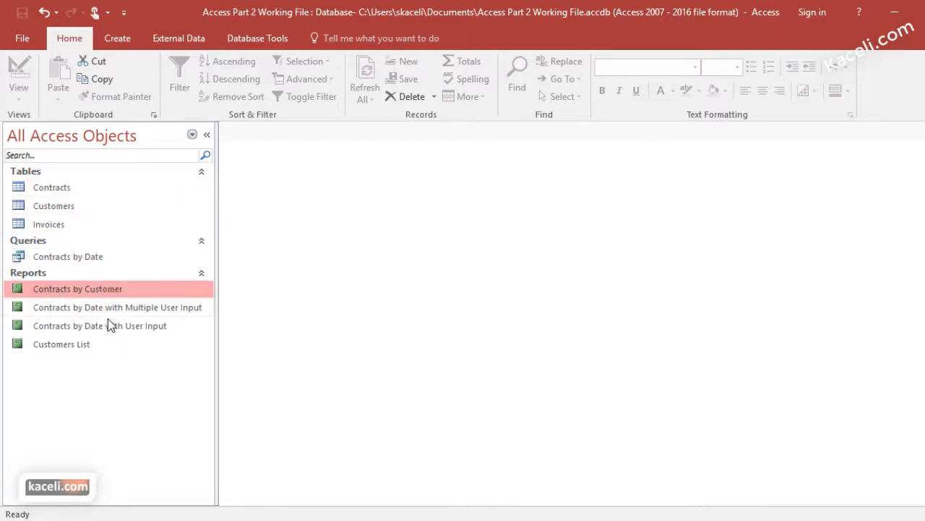
Open the Contracts table and export it as the Excel workbook Contracts.xlsx in the Documents folder, without saving the export steps.
click(57, 189)
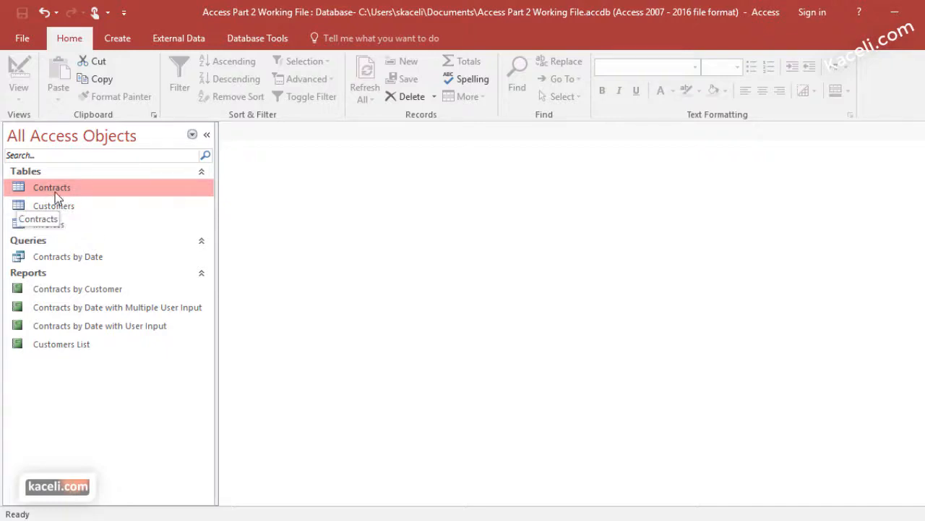
double_click(55, 192)
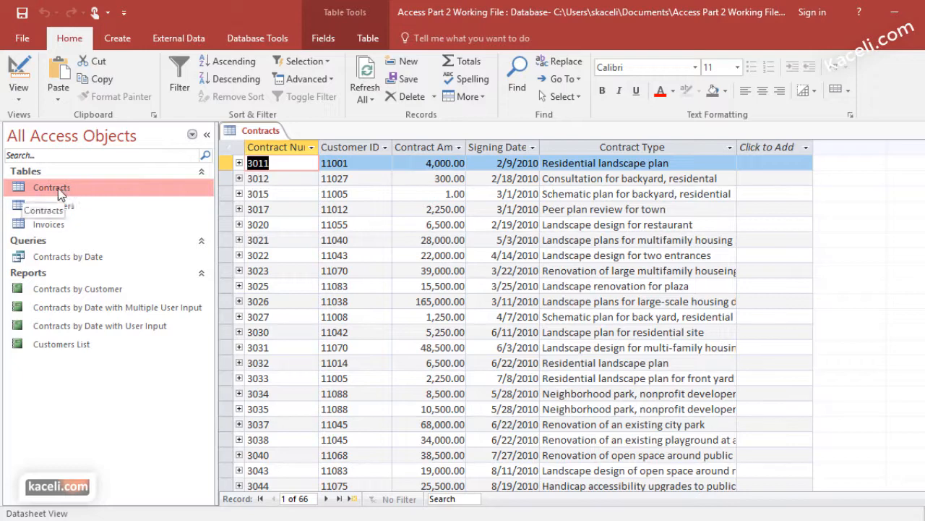
right_click(59, 189)
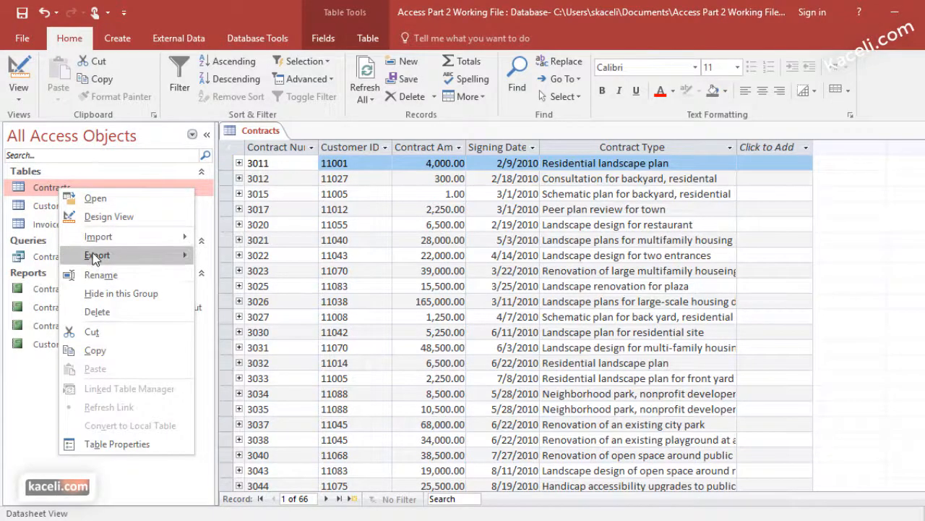
mouse_move(96, 259)
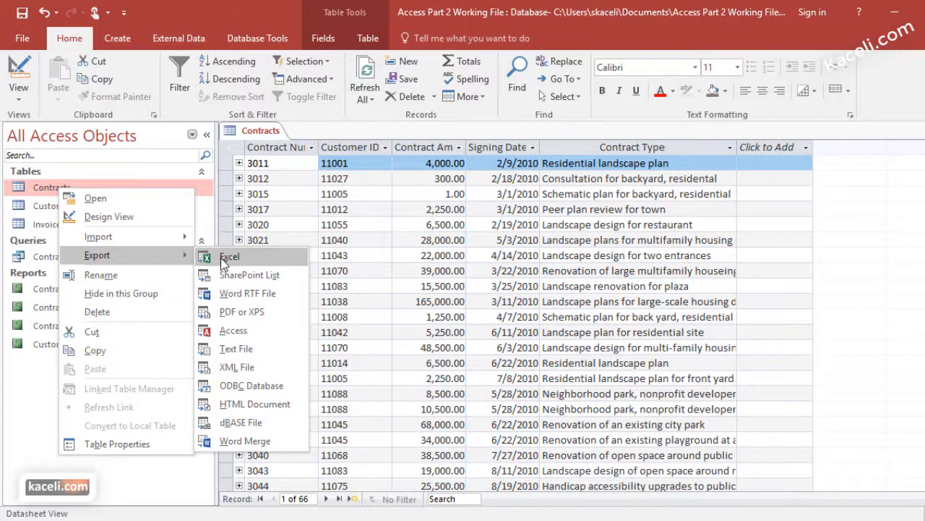
click(177, 41)
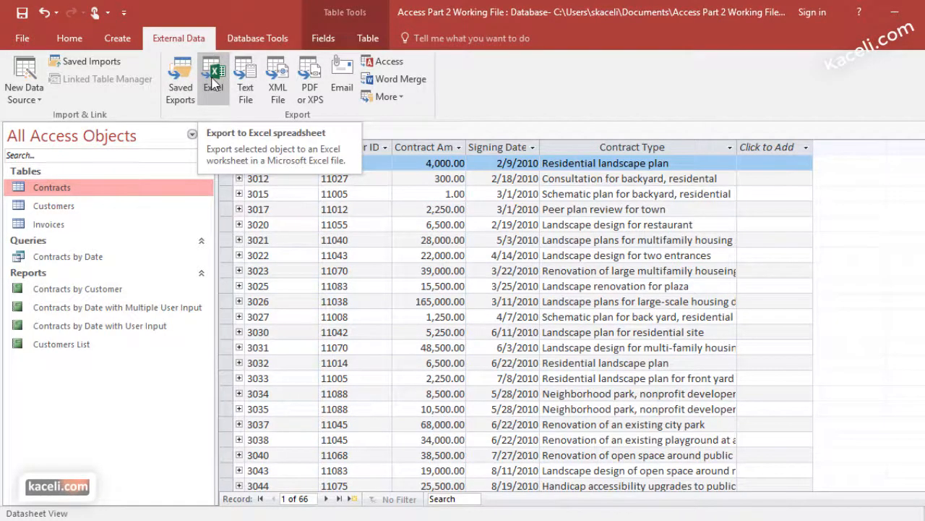
right_click(54, 187)
mouse_move(114, 239)
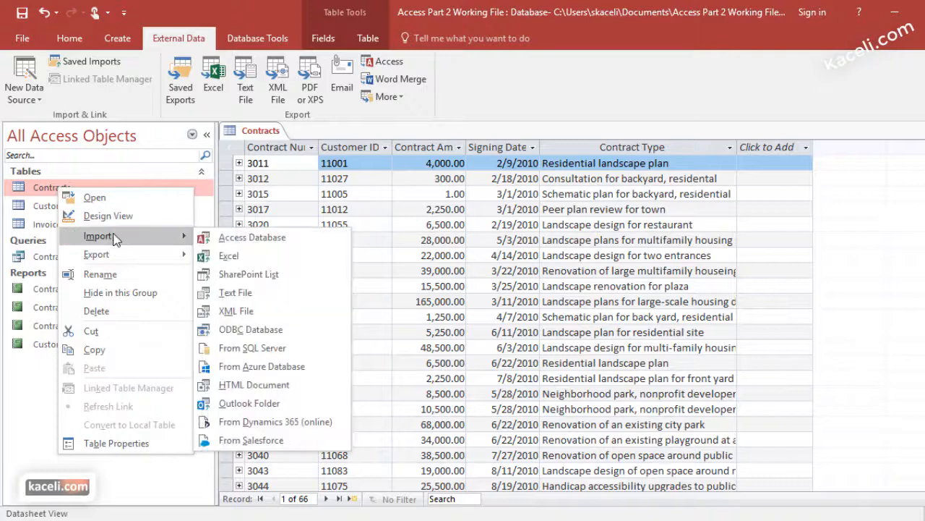
click(224, 255)
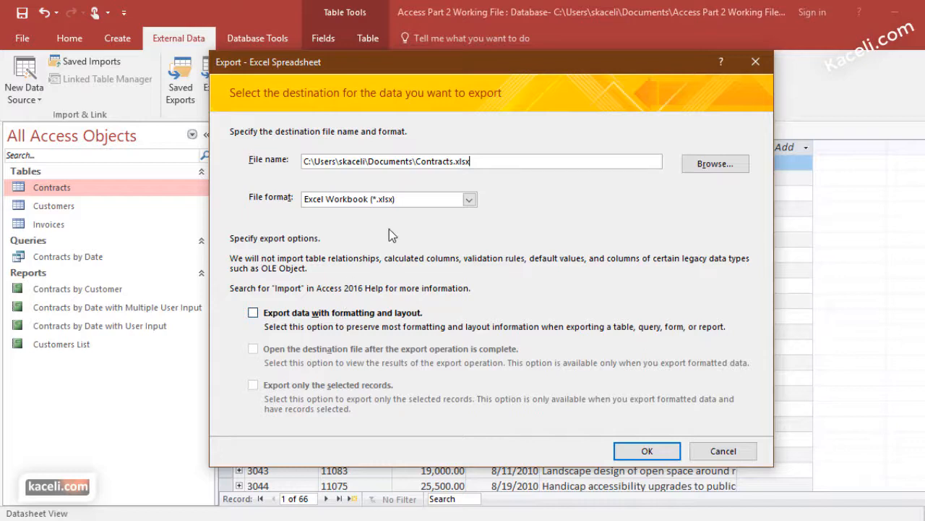
click(644, 451)
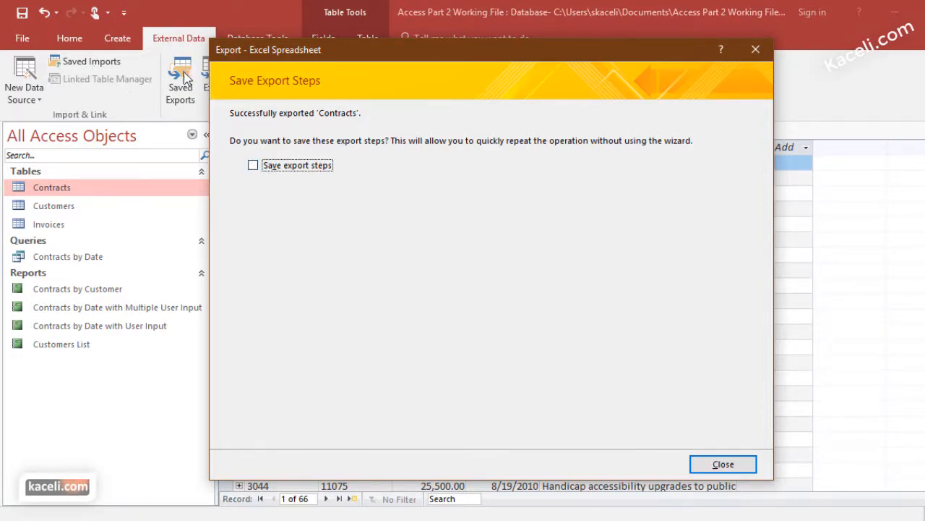
click(724, 469)
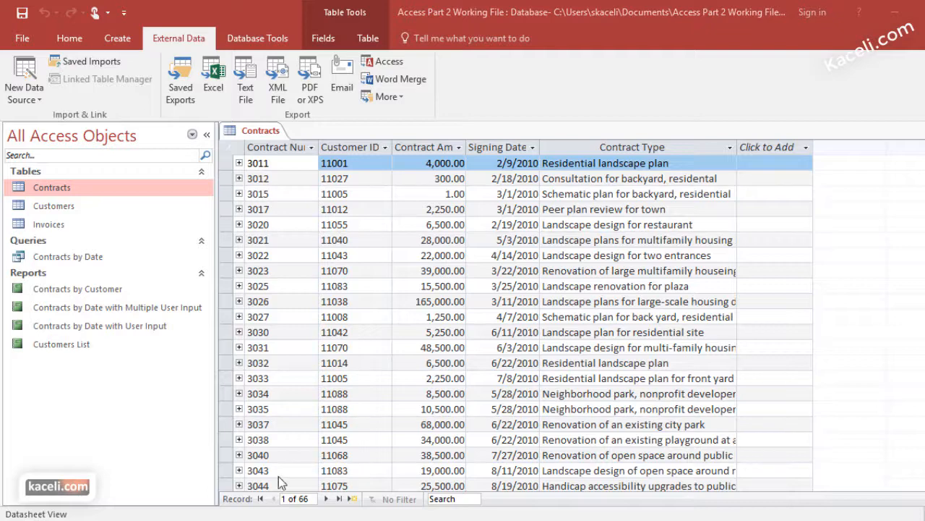
Switch to File Explorer, open the exported Contracts workbook from the Documents folder to check its rows, and close it.
click(277, 520)
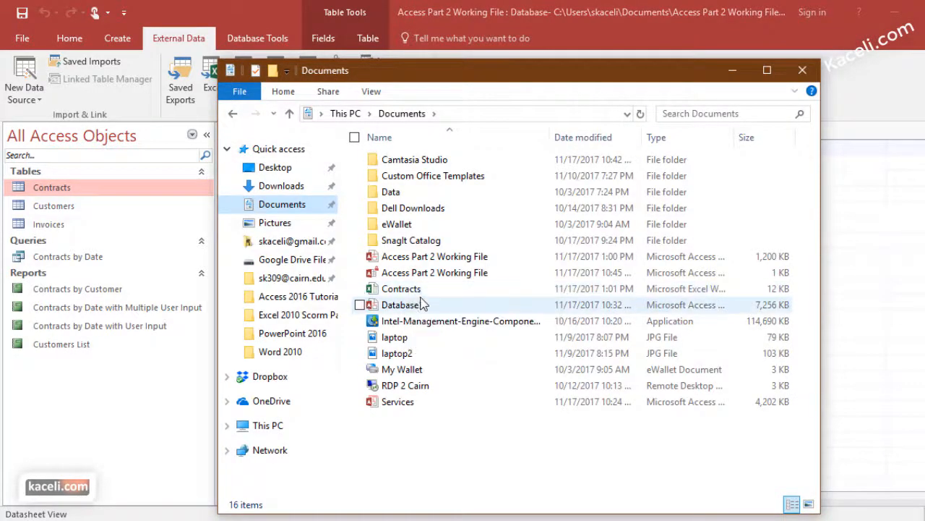
click(404, 292)
double_click(403, 293)
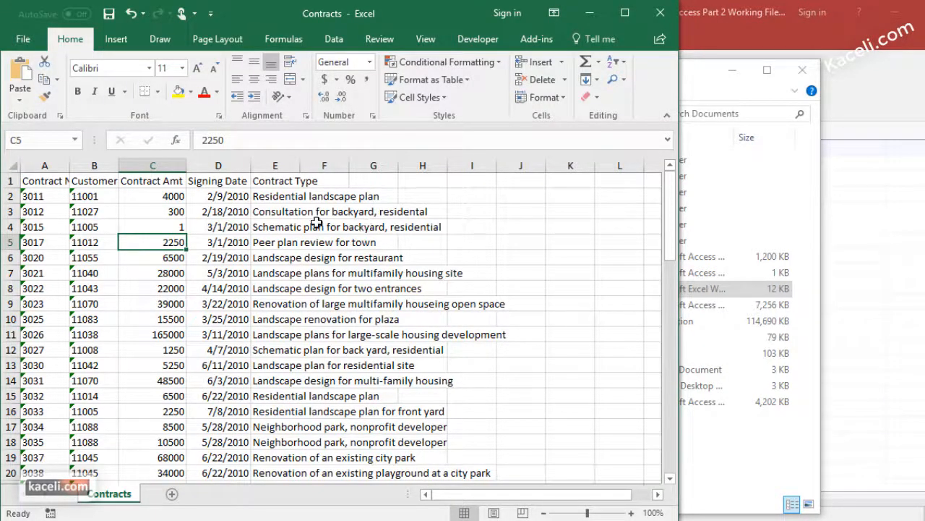
click(661, 14)
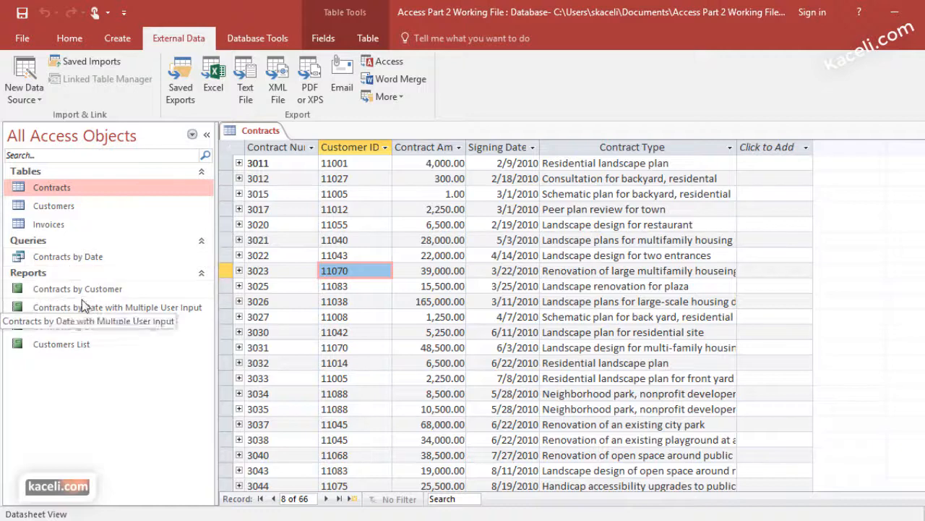
Run the Contracts by Date query, entering a 1/1 date as the start date parameter.
click(79, 263)
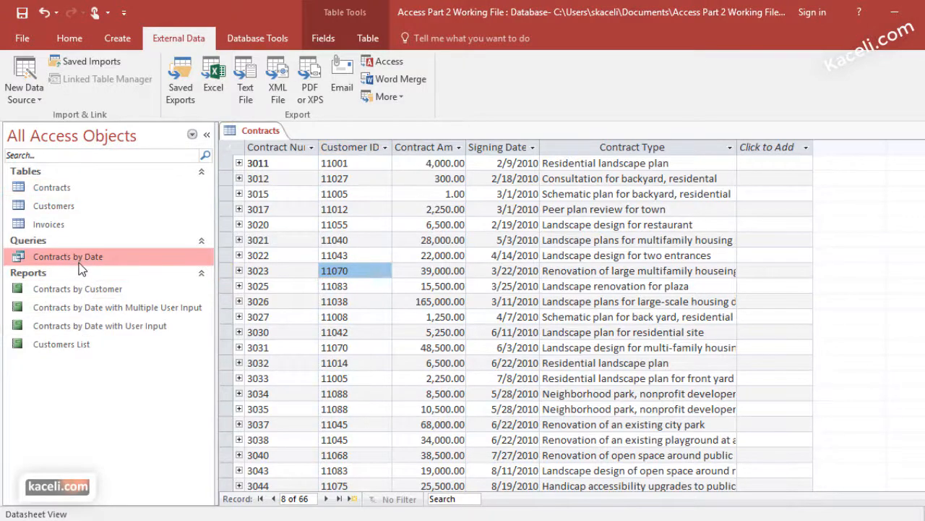
double_click(79, 263)
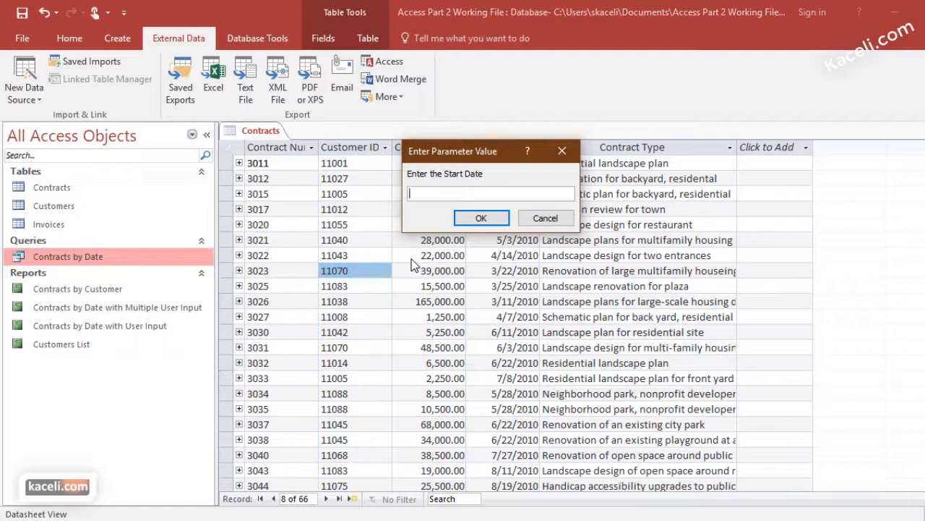
text(1/1/)
key(Return)
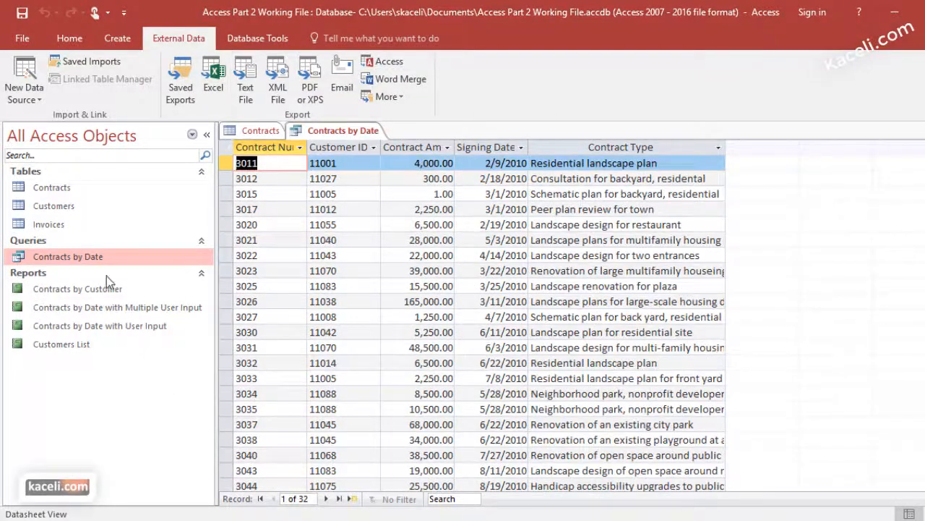
Export the Contracts by Date query as the Excel workbook Contracts by Date.xlsx in the Exported from Access folder.
right_click(88, 263)
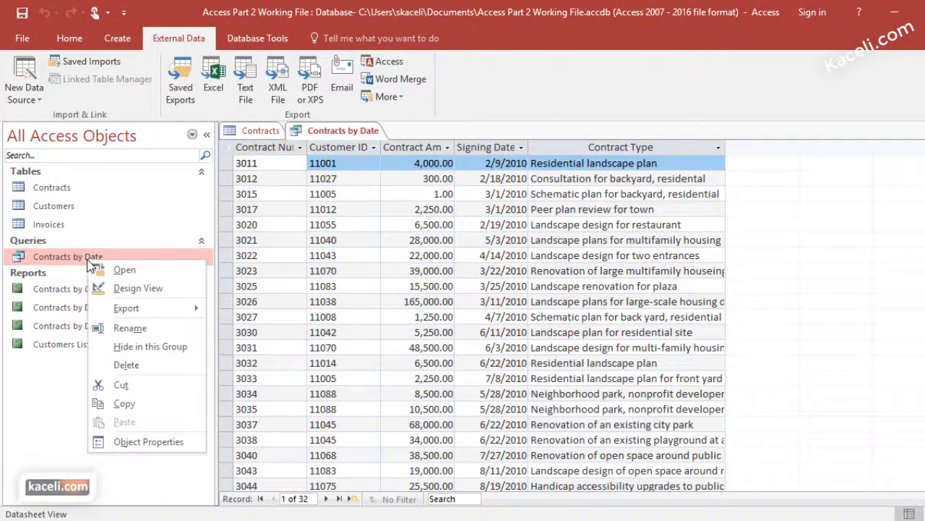
mouse_move(171, 313)
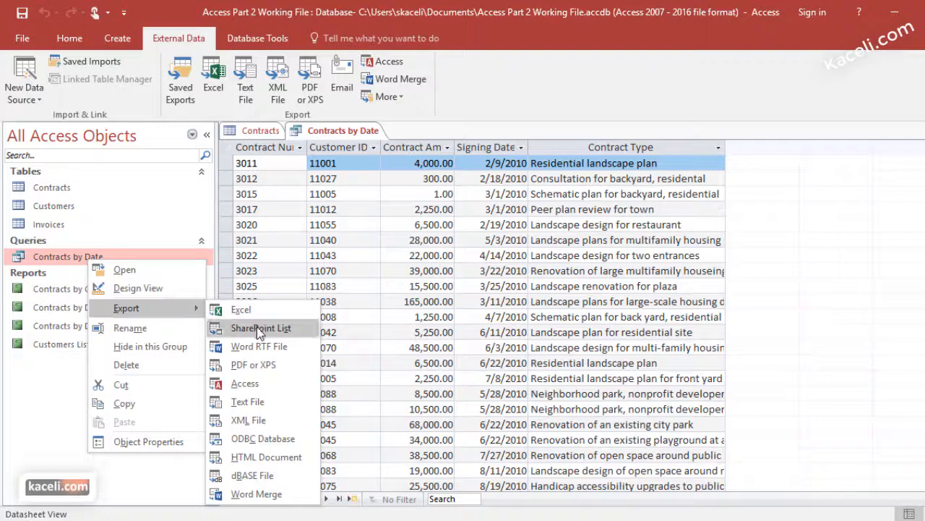
click(240, 309)
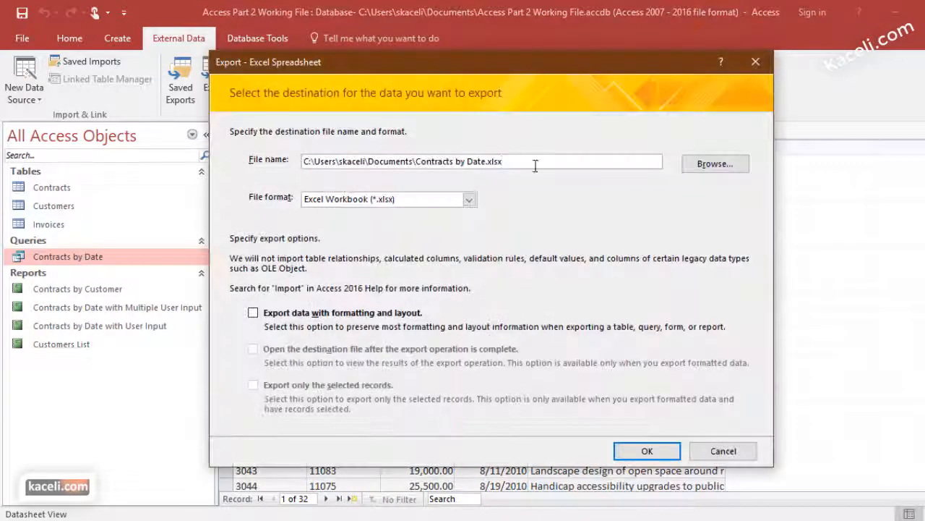
click(712, 165)
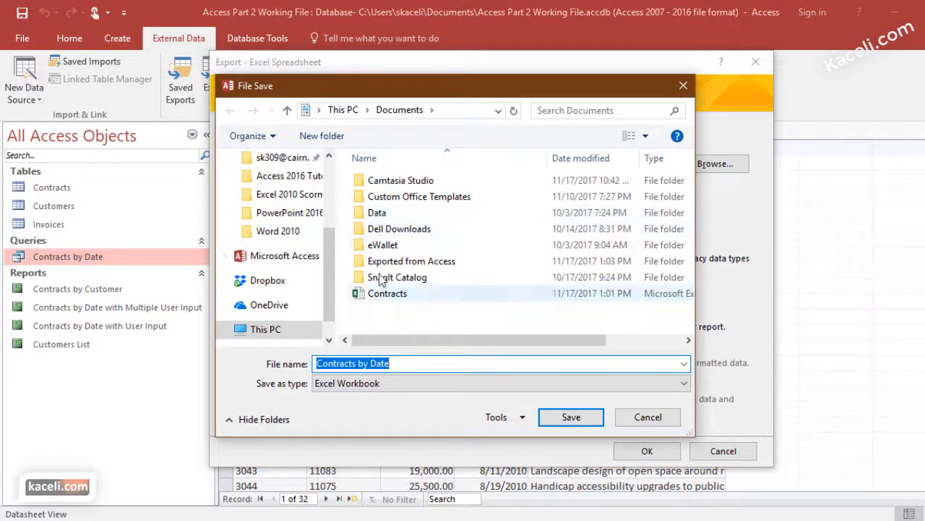
double_click(411, 261)
click(571, 417)
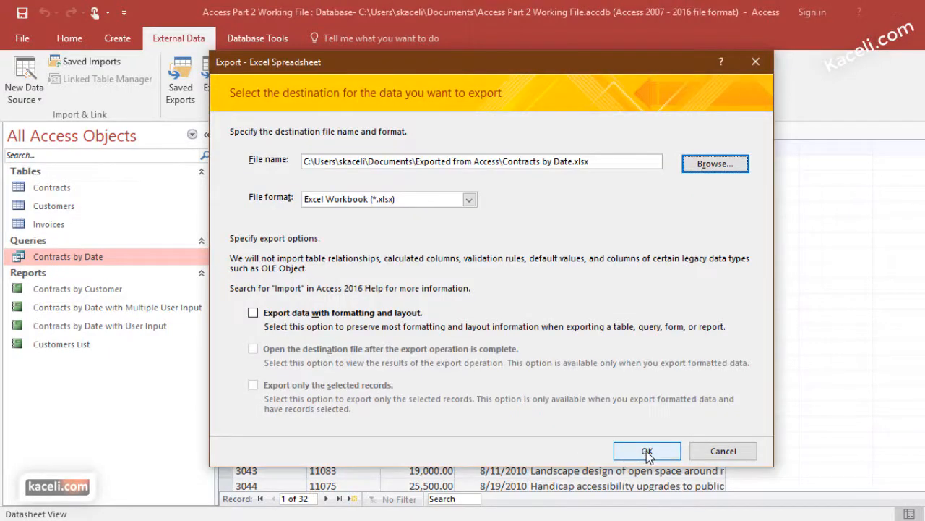
click(647, 452)
Open the Contracts by Customer report in Report View.
click(94, 294)
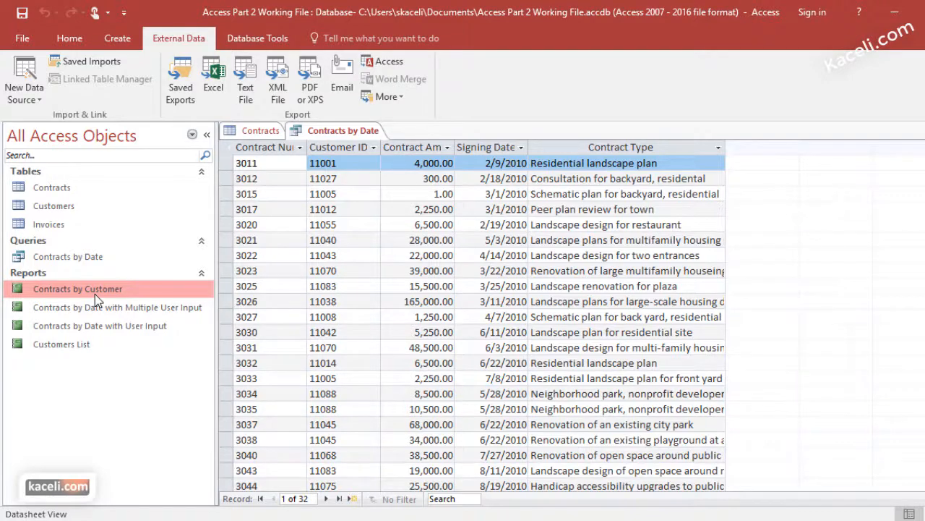
right_click(95, 294)
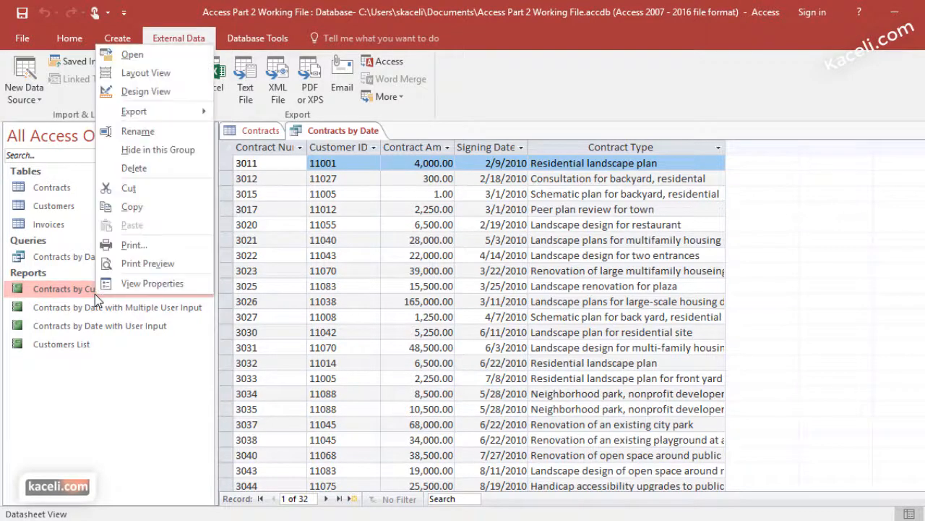
double_click(53, 287)
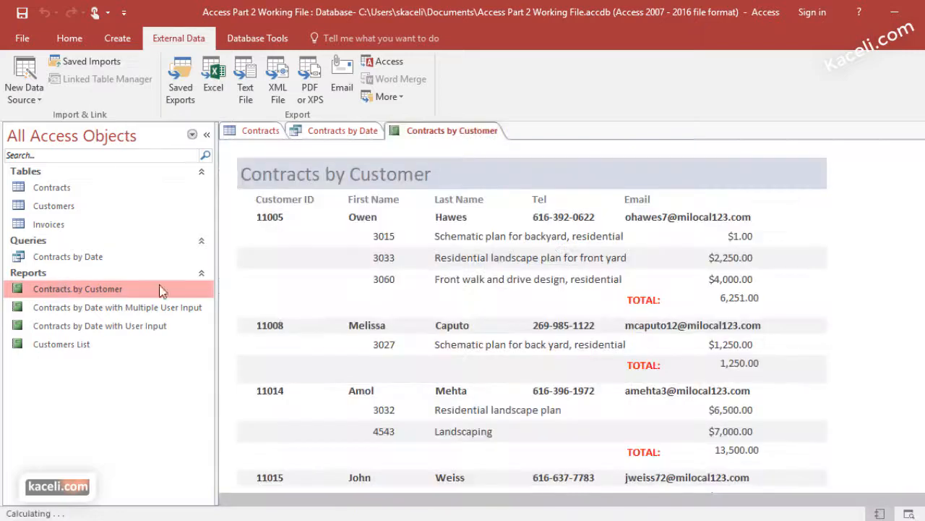
Export the Contracts by Customer report as an Excel 97-2003 workbook named Contracts by Customer Report.xls in the Exported from Access folder.
right_click(82, 289)
mouse_move(145, 106)
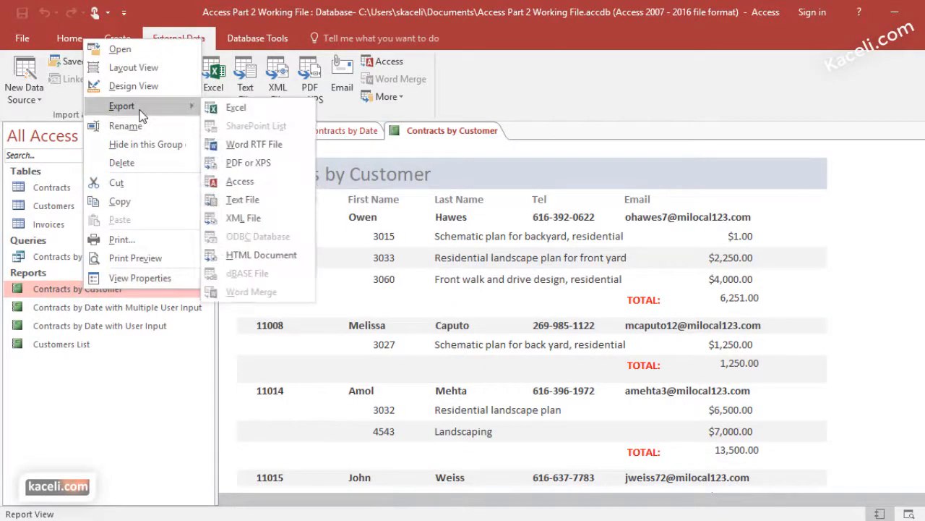
click(243, 115)
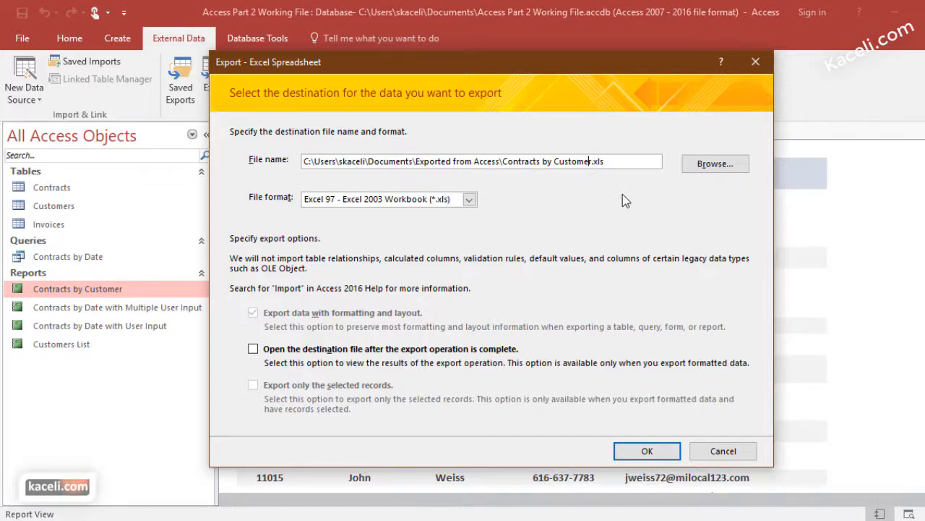
text(Report)
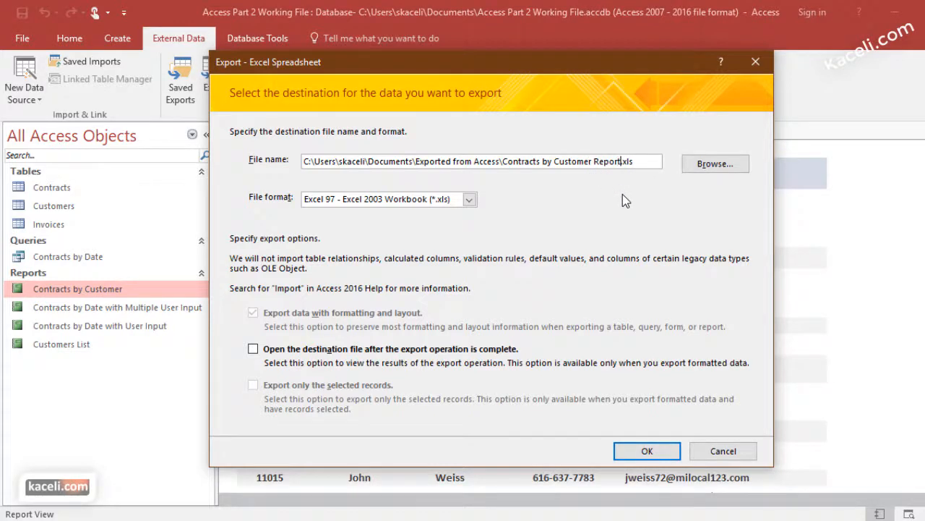
click(647, 451)
key(Escape)
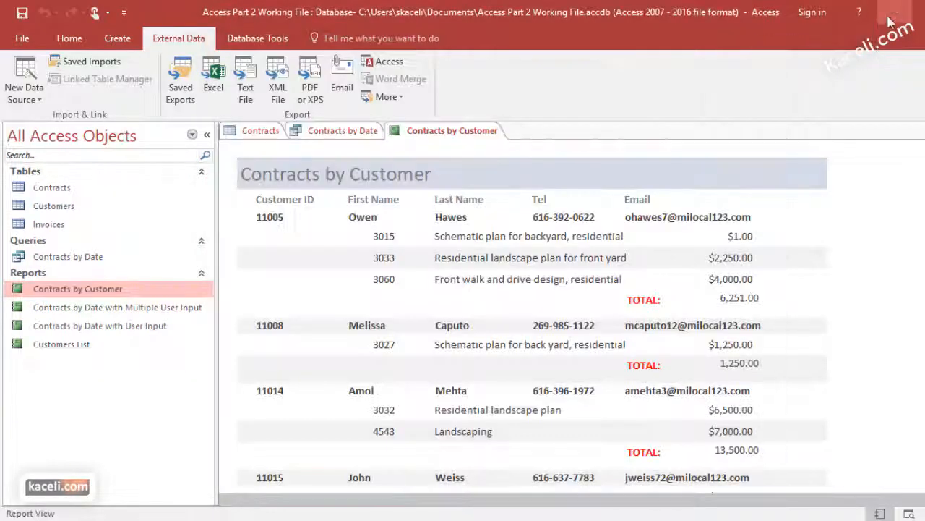
Switch to the Exported from Access folder, review the exported Contracts by Date workbook in Excel, and close it without saving changes.
click(894, 15)
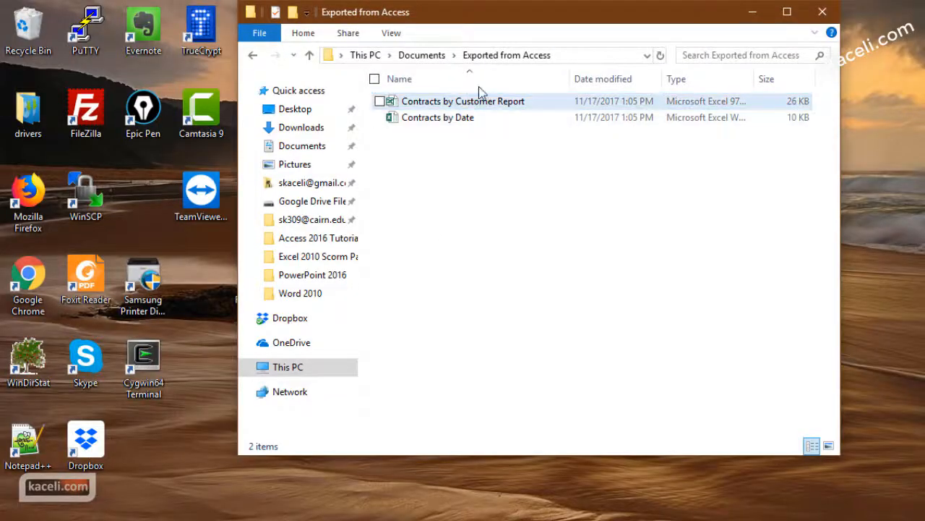
click(571, 55)
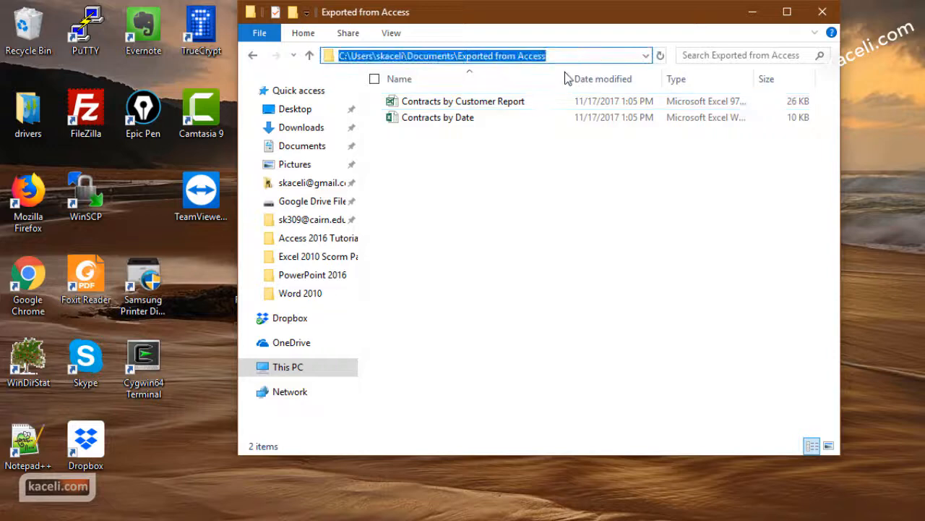
double_click(472, 105)
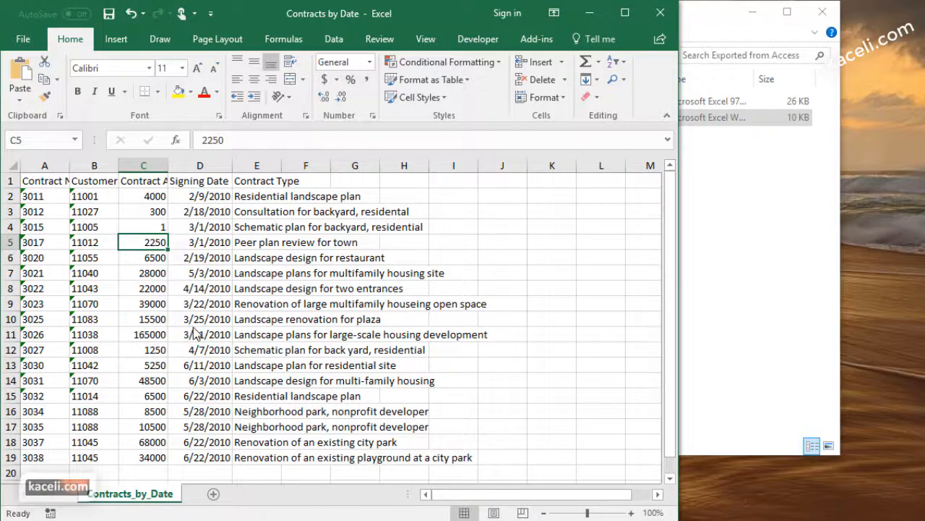
scroll(193, 329, down, 4)
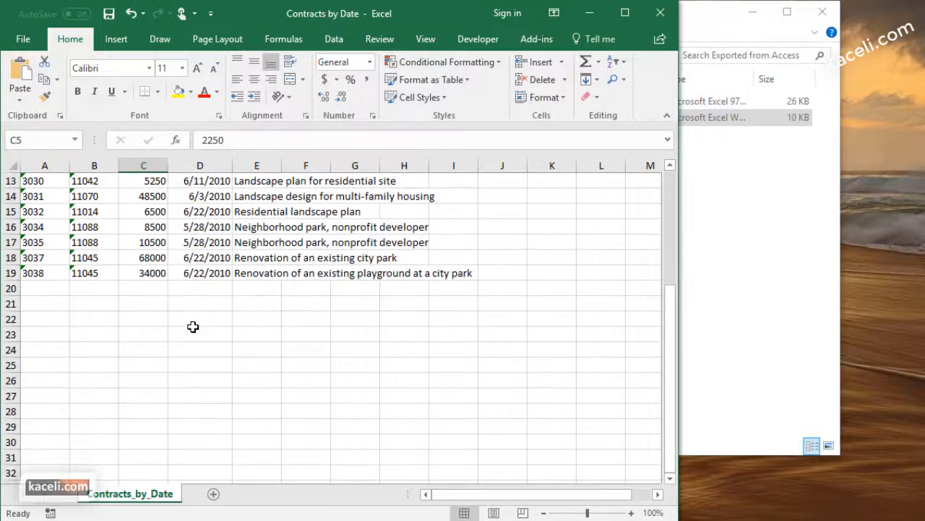
scroll(193, 326, up, 4)
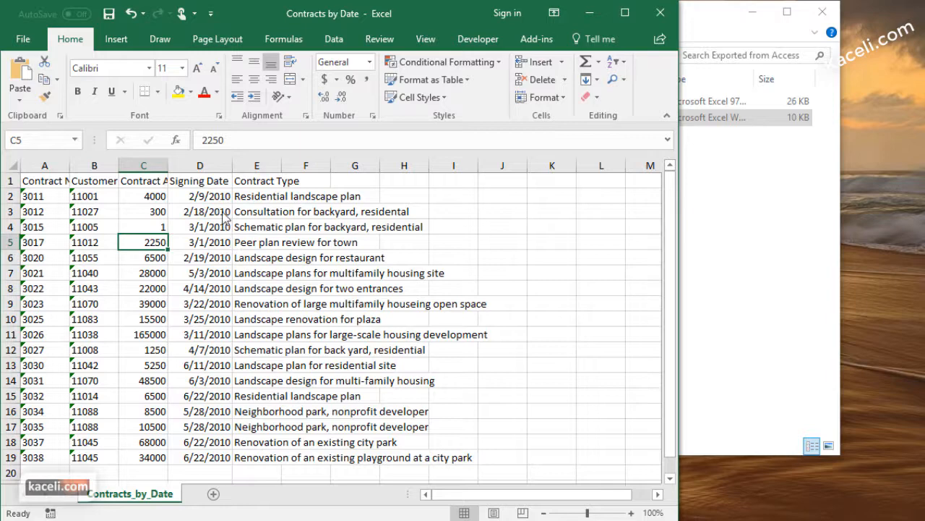
scroll(246, 419, down, 1)
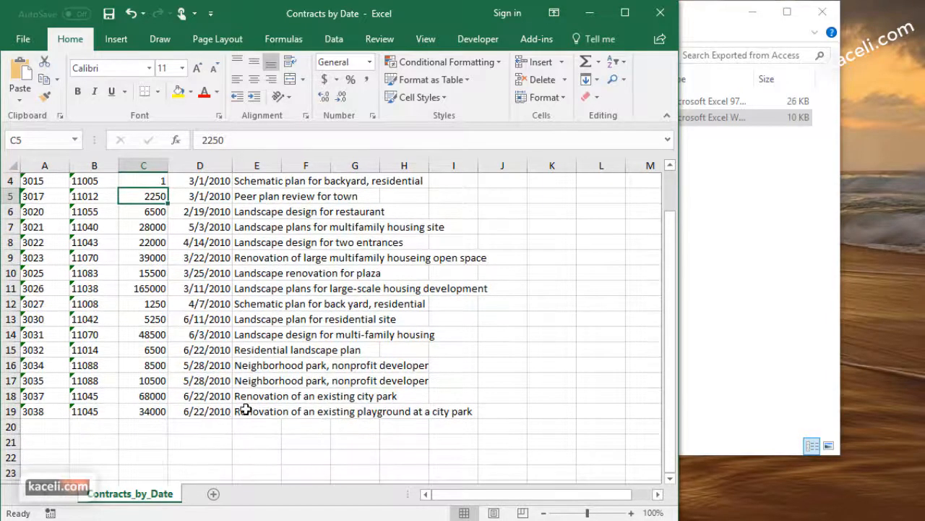
click(660, 16)
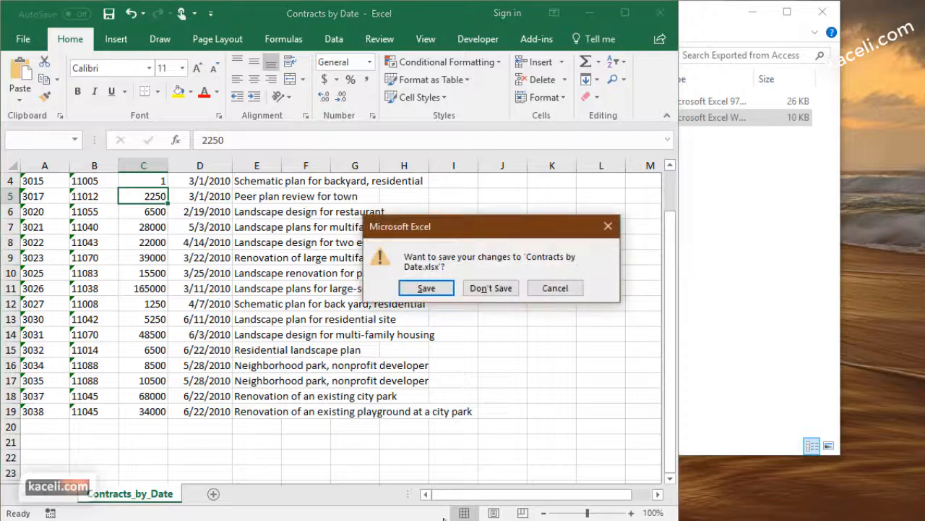
click(487, 287)
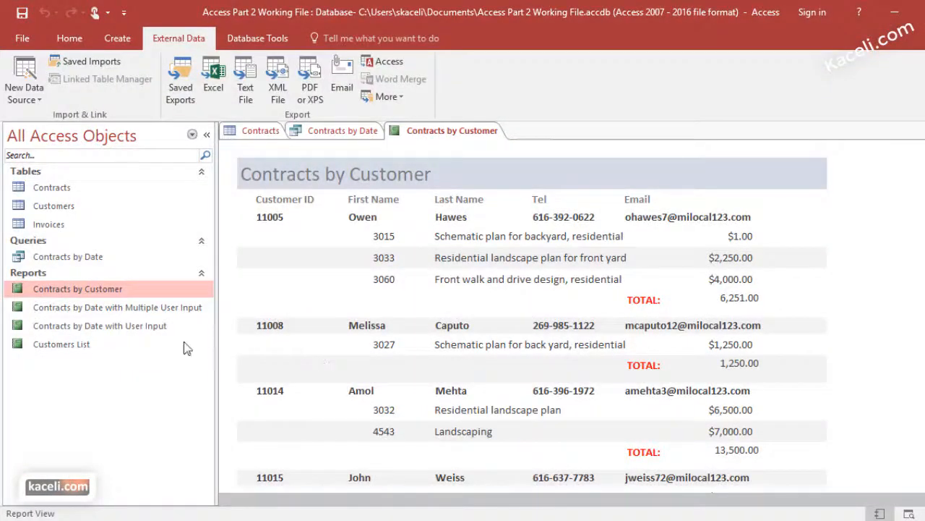
Select the Contracts by Date query.
click(53, 258)
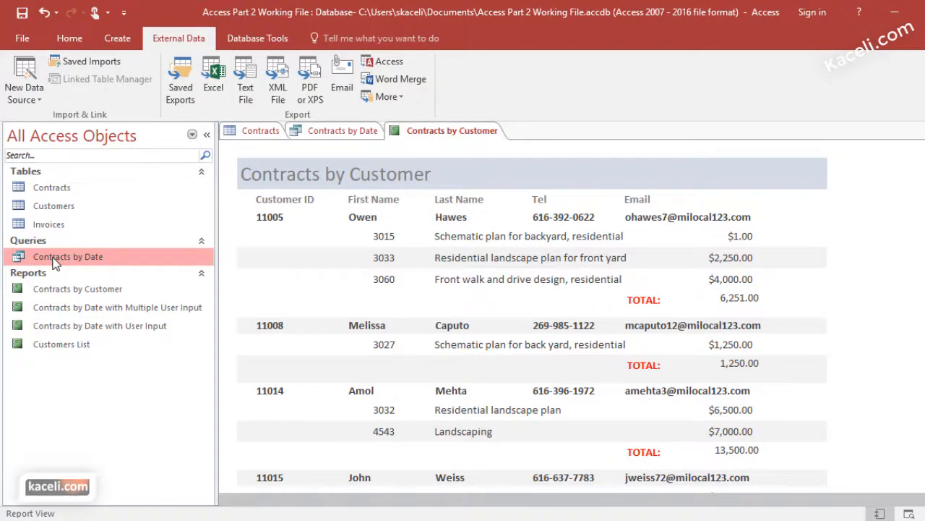